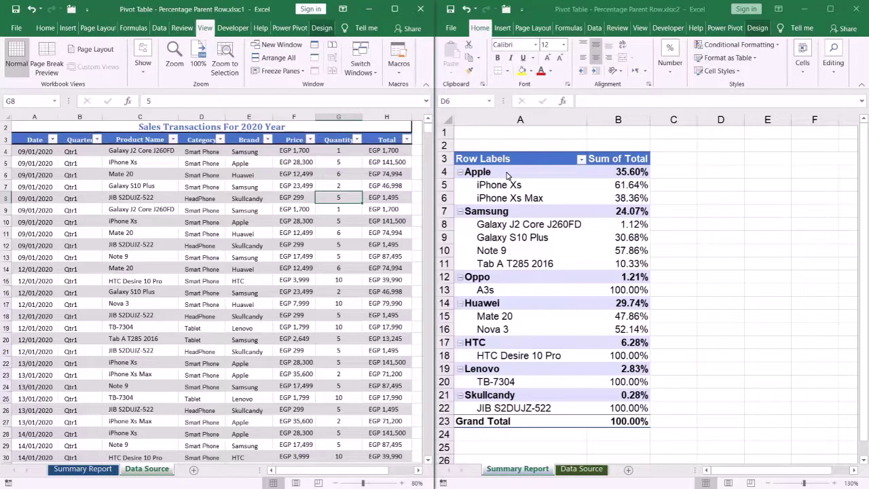
Maximize the workbook showing the Data Source sheet and enlarge it to 120% to view the sales table from its title rows
left_click(380, 219)
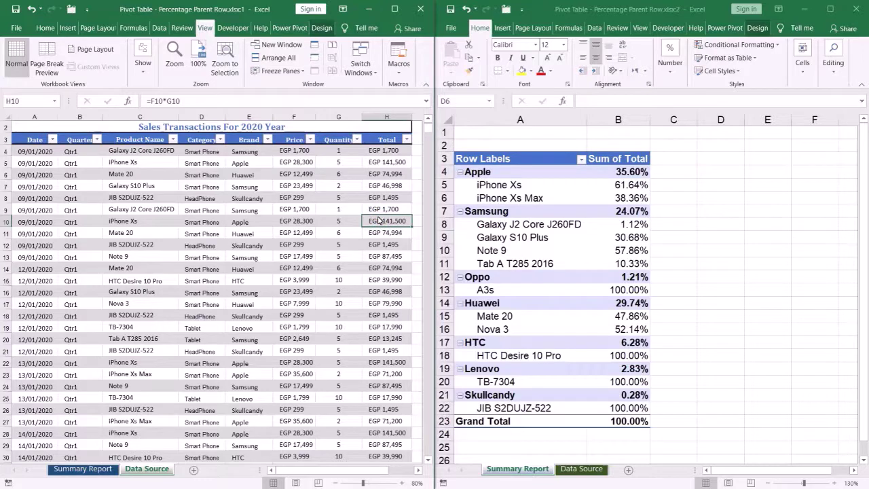
left_click(394, 10)
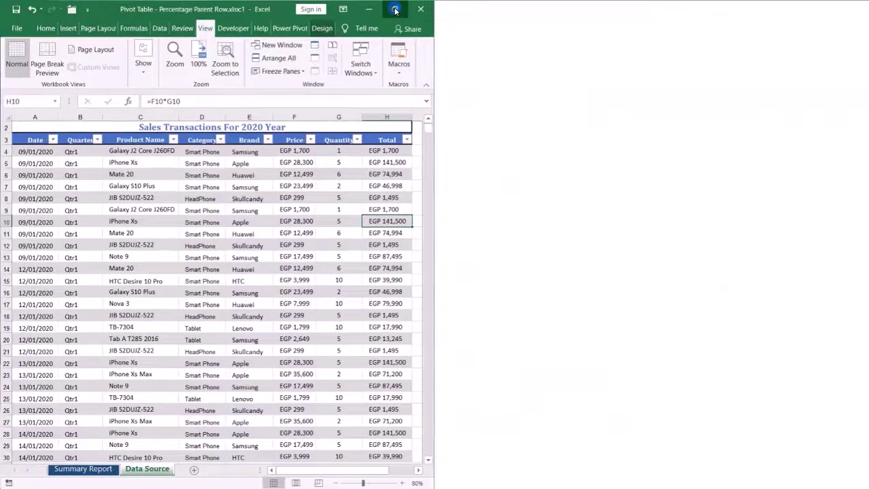
left_click(278, 235)
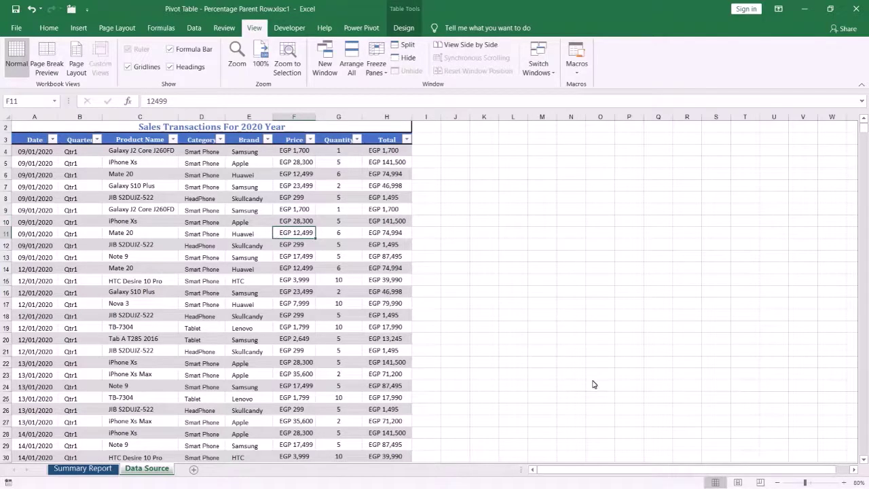
left_click(842, 484)
left_click(842, 483)
left_click(842, 484)
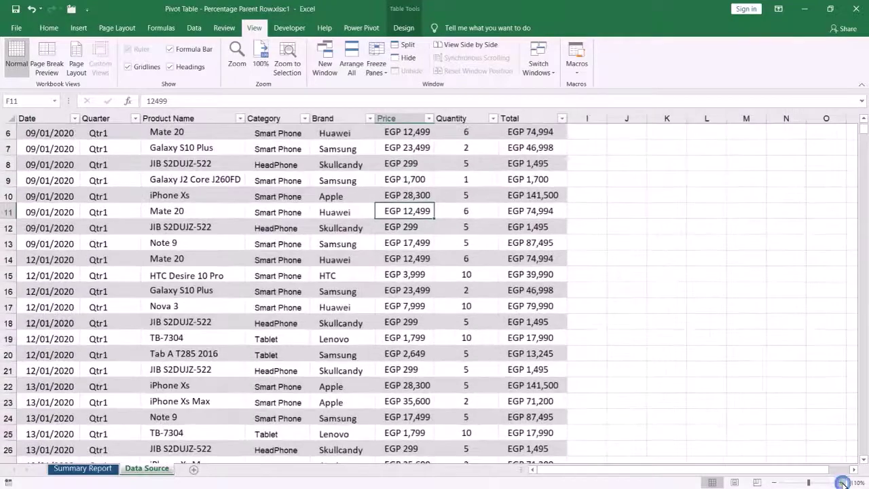
left_click(842, 483)
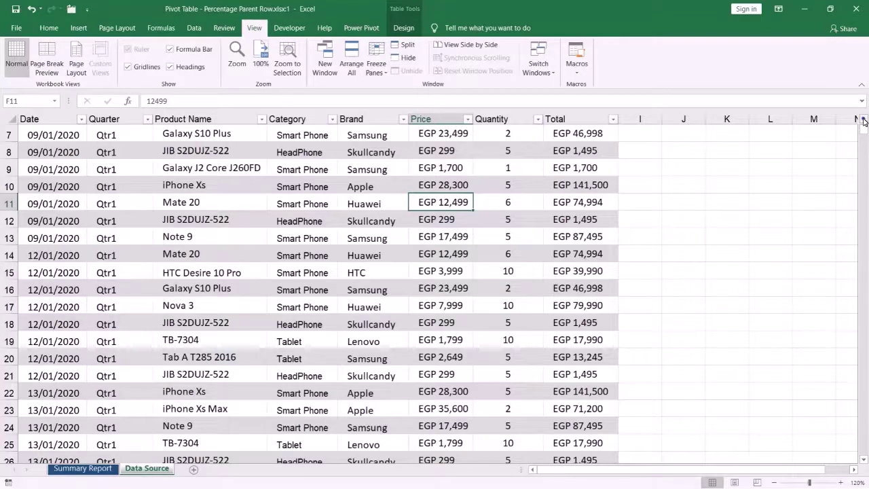
left_click(864, 125)
left_click(864, 125)
left_click(863, 125)
left_click(863, 125)
left_click(864, 122)
left_click(864, 122)
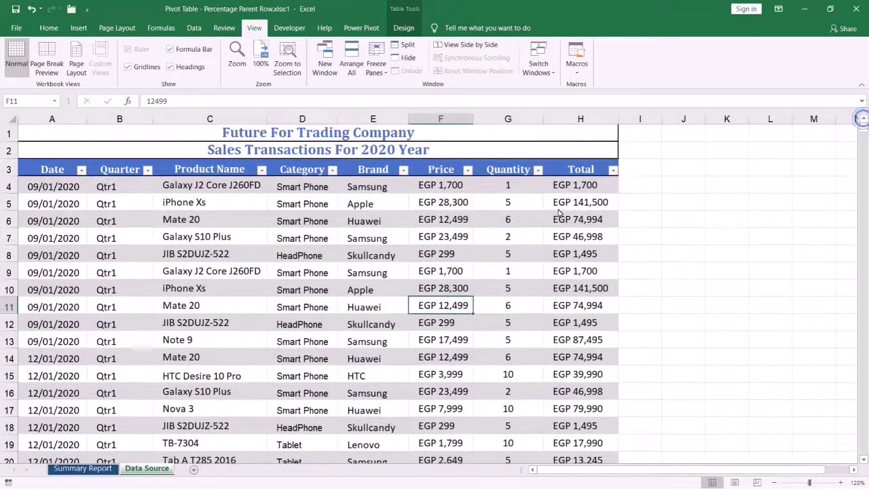
Check the sales table's name and the formula in its Quarter column
left_click(413, 243)
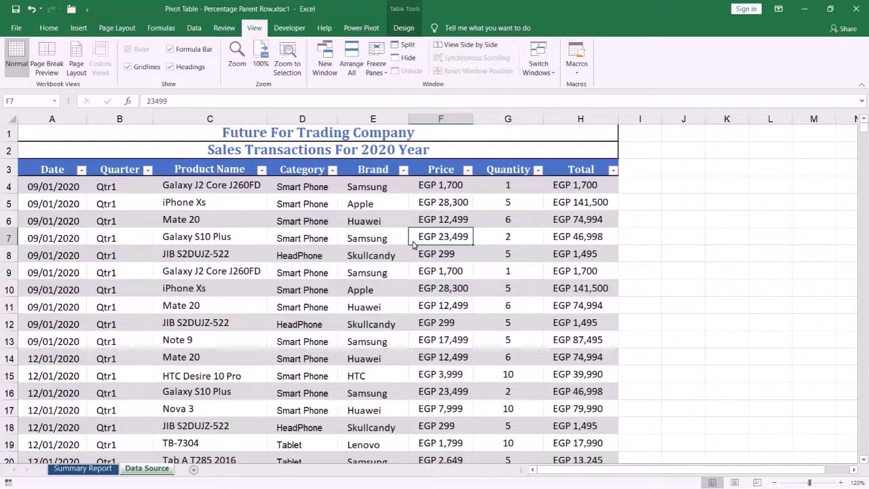
left_click(404, 28)
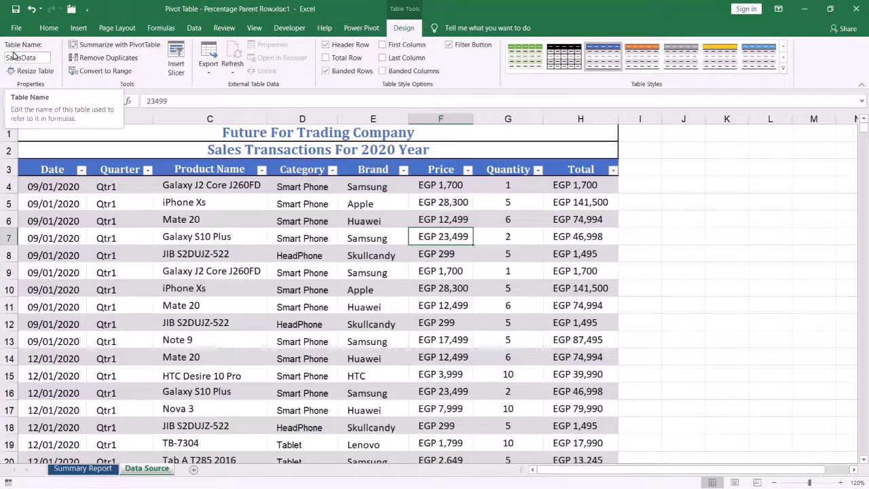
left_click(132, 221)
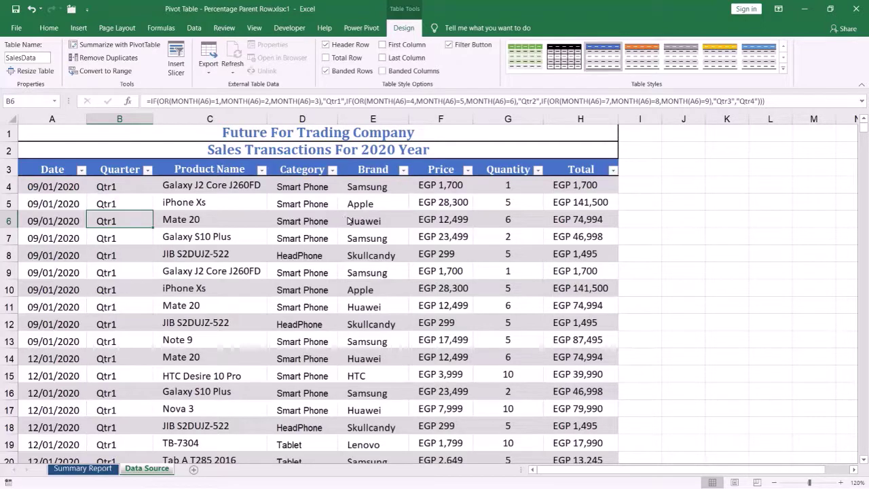
Create a PivotTable from the SalesData table on a new worksheet
left_click(369, 224)
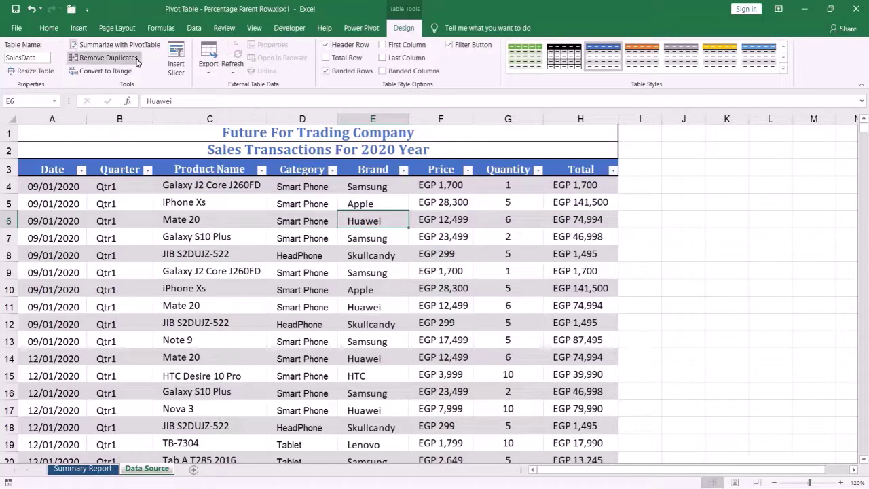
left_click(85, 28)
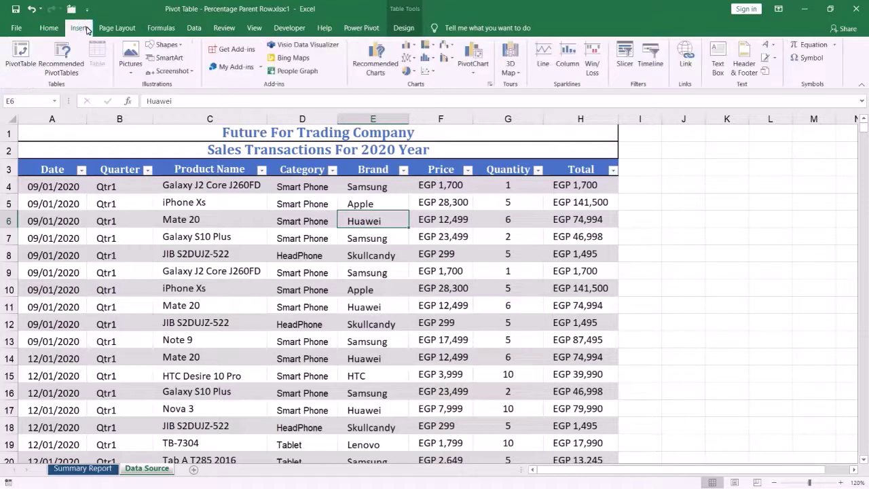
left_click(21, 53)
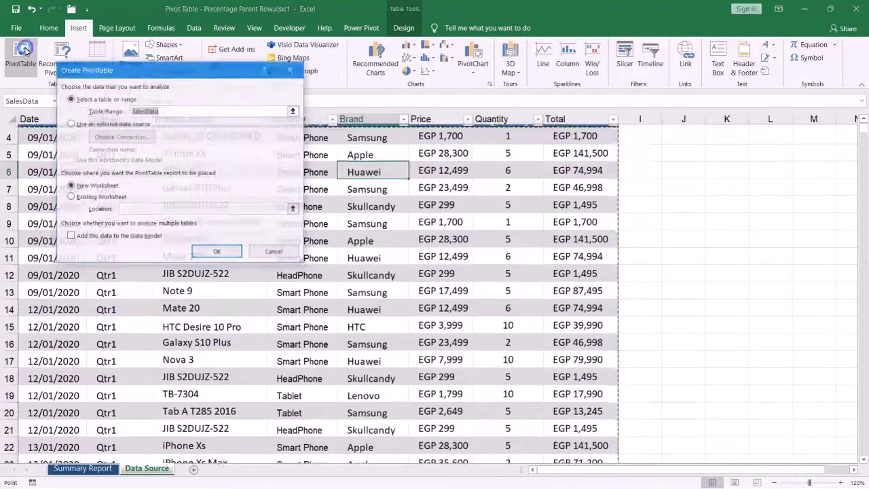
left_click_drag(95, 70, 314, 73)
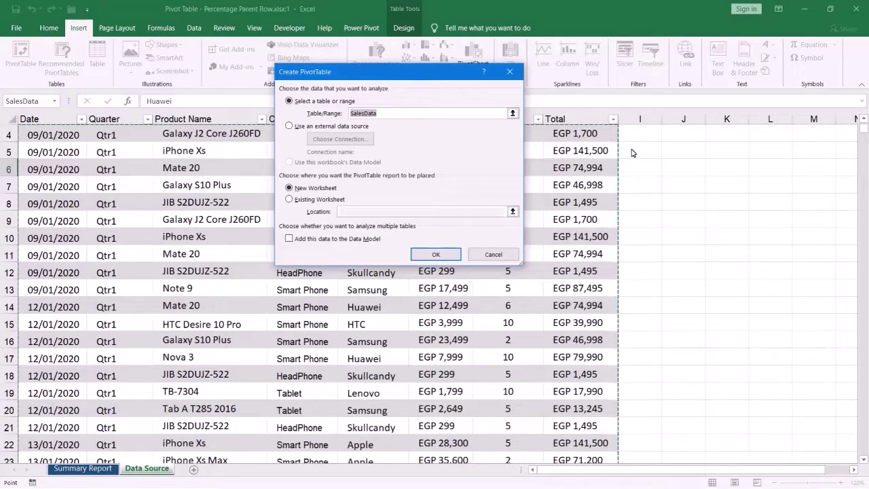
left_click(863, 119)
left_click(863, 119)
left_click(863, 119)
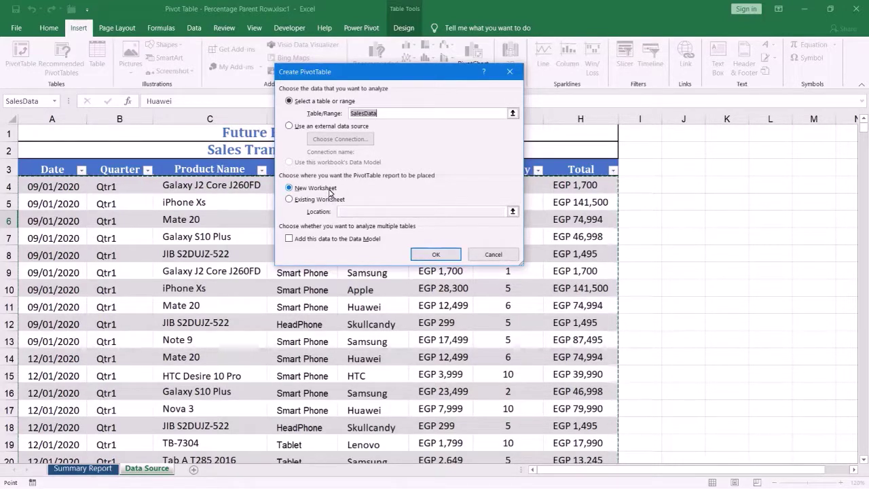
left_click(437, 255)
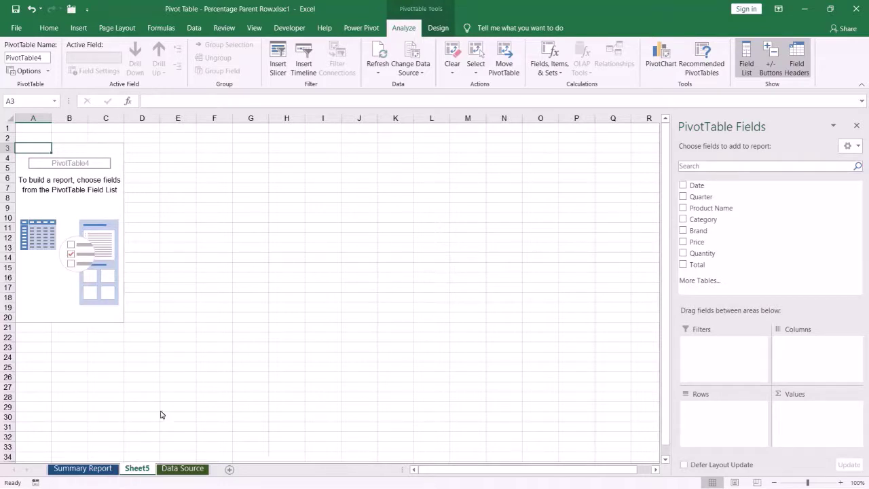
Consult the Summary Report sheet's layout and add the Brand field to the rows of the new PivotTable on Sheet5
left_click(95, 469)
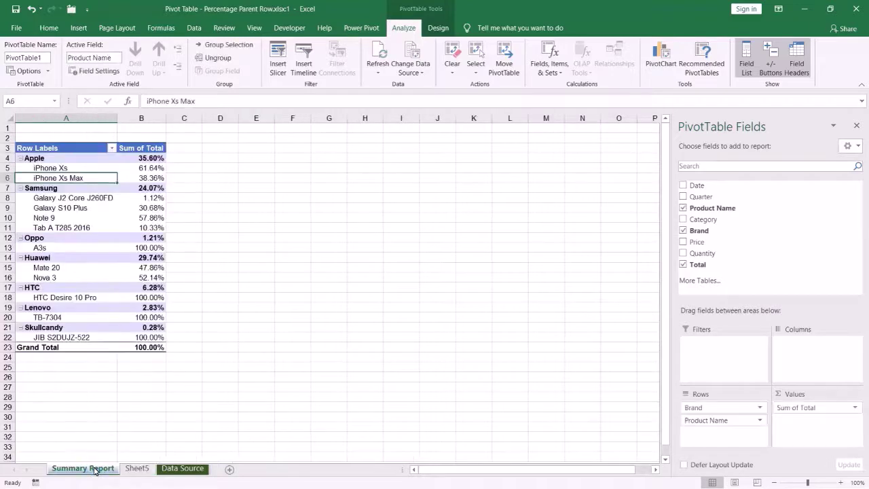
left_click(49, 161)
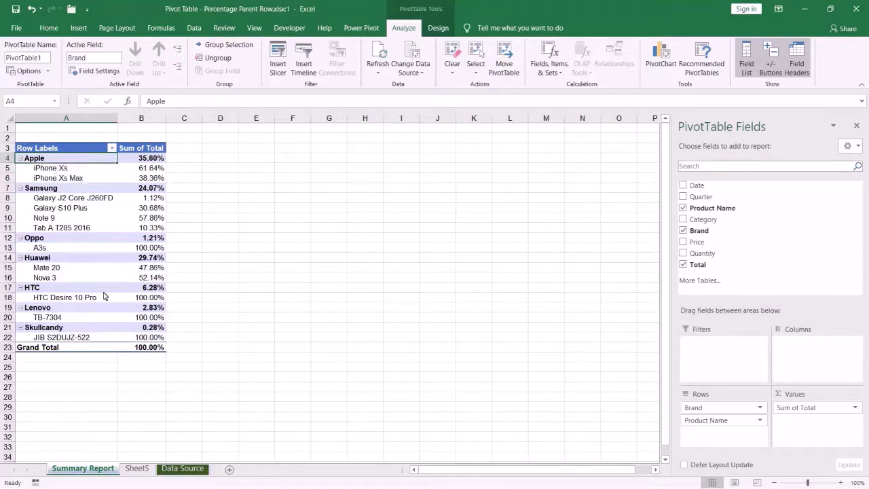
left_click(141, 473)
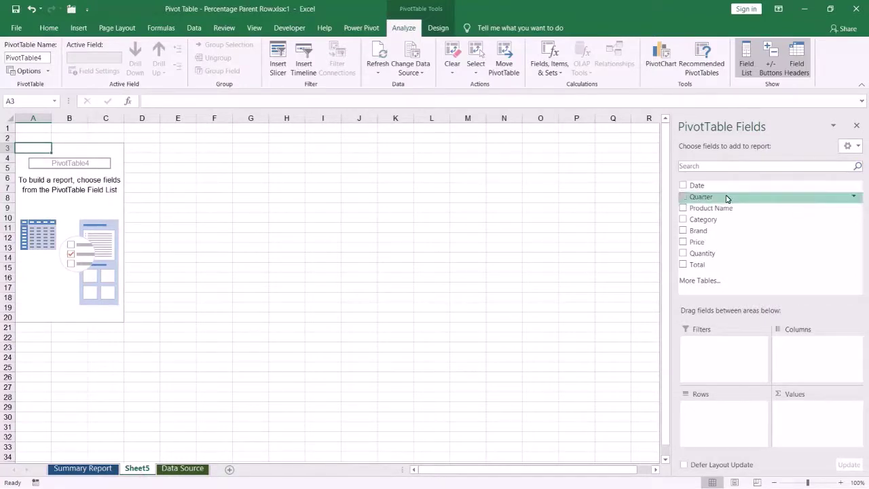
left_click(683, 231)
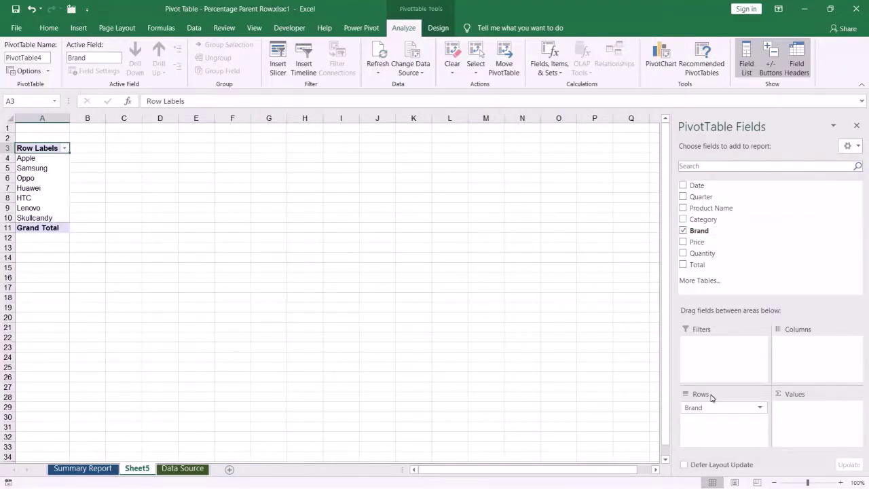
left_click(682, 232)
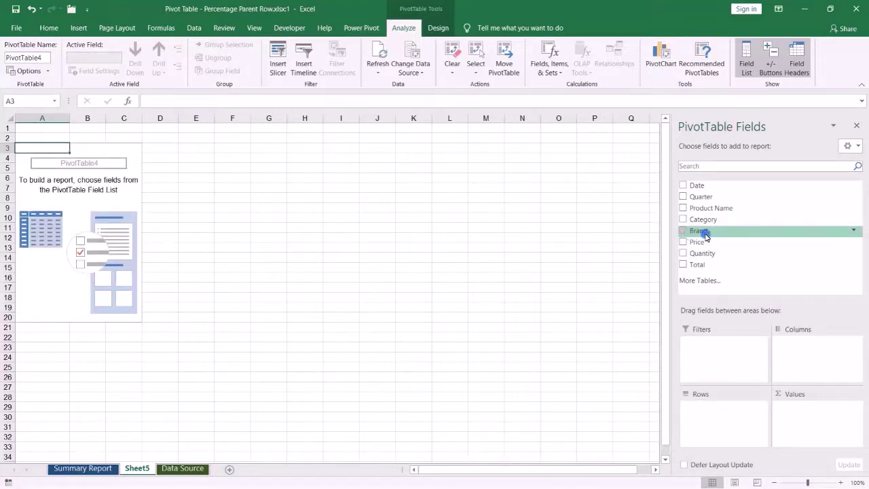
left_click_drag(706, 235, 716, 413)
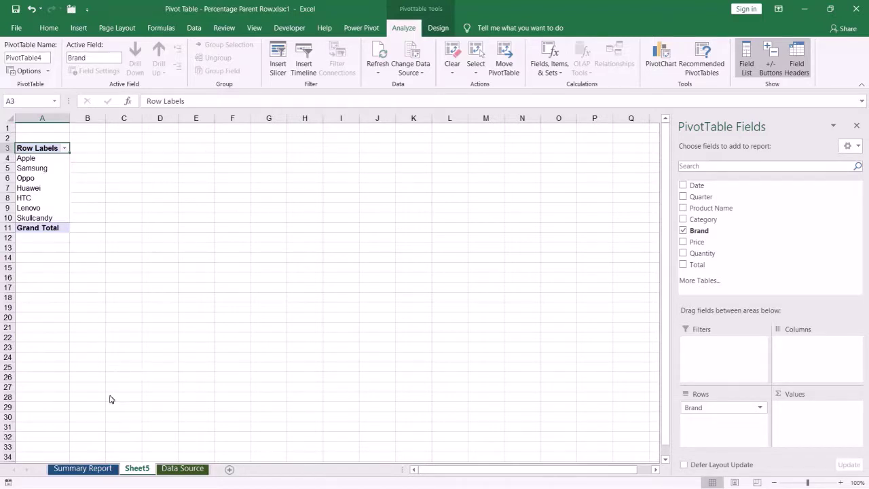
Compare with the Summary Report sheet and add Product Name beneath Brand in the rows of the Sheet5 PivotTable
left_click(98, 468)
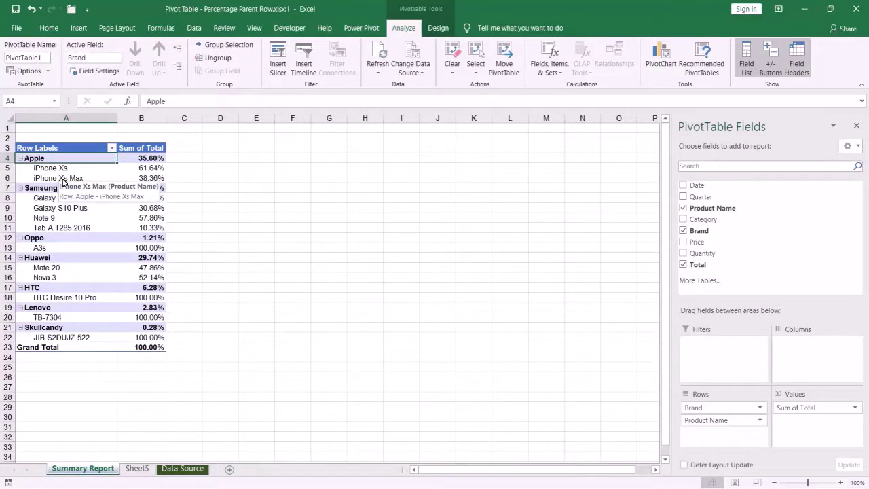
left_click(137, 468)
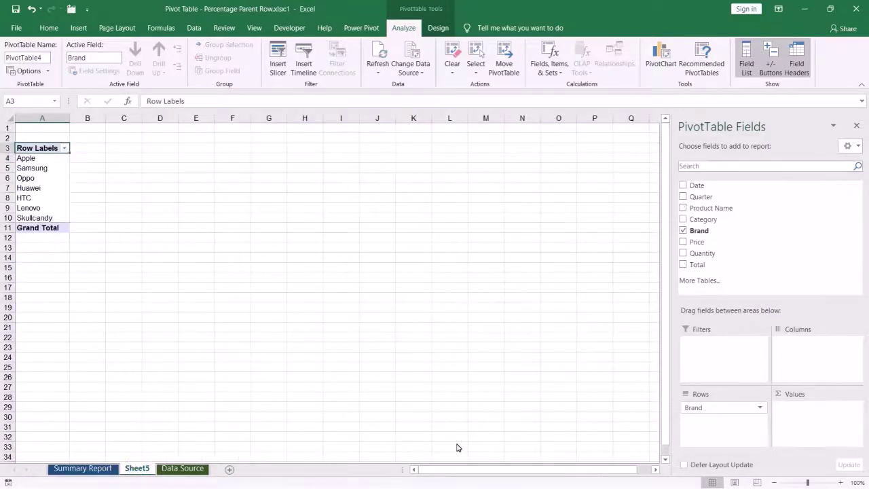
left_click(682, 208)
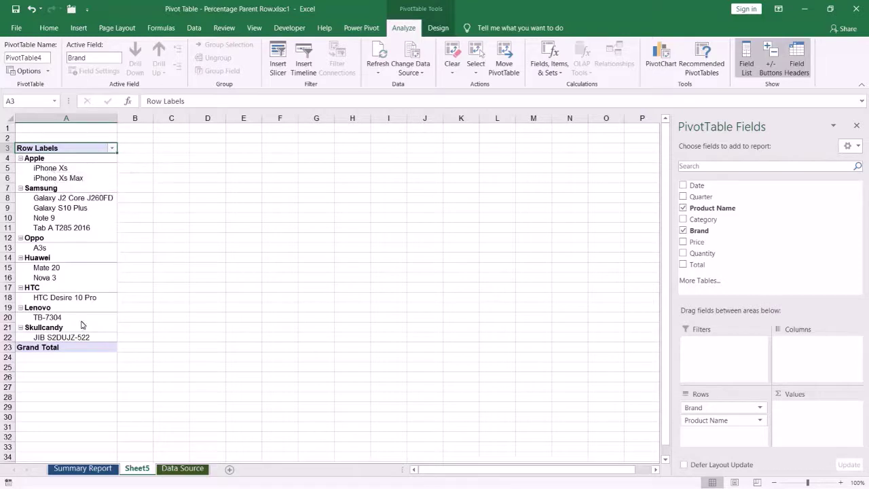
Review the Summary Report's value column and add the Total field to the values of the Sheet5 PivotTable
left_click(97, 471)
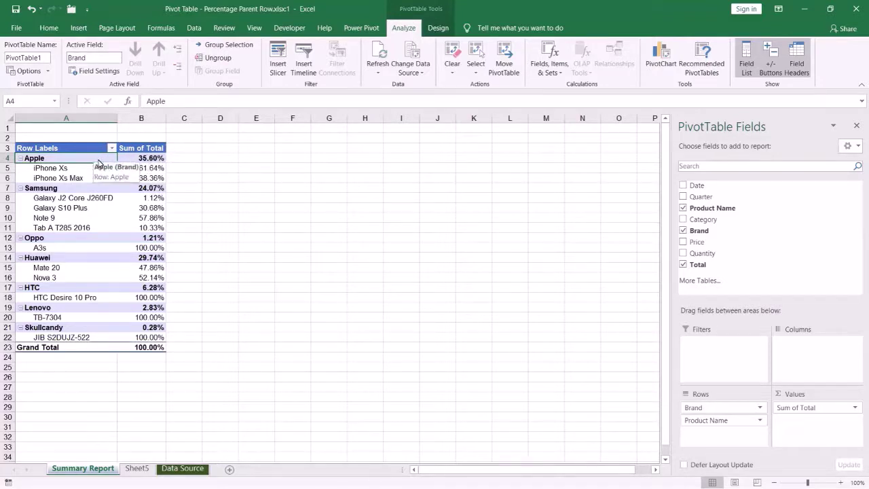
mouse_move(143, 172)
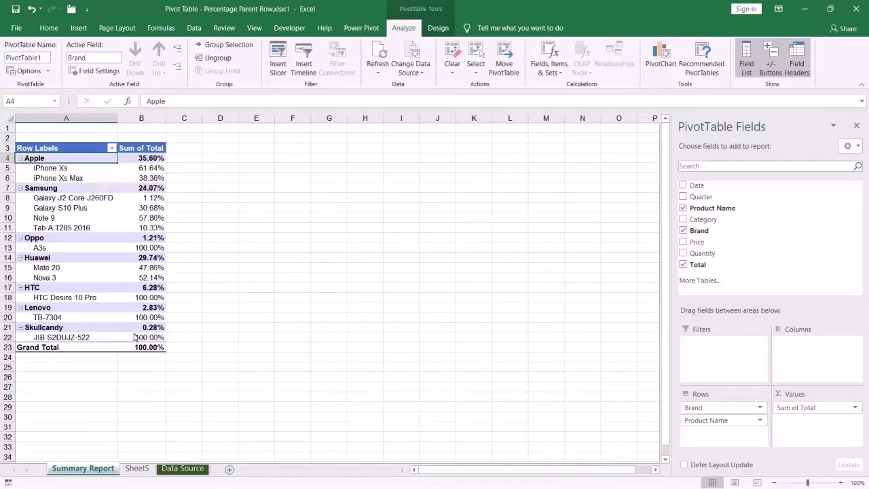
left_click(137, 468)
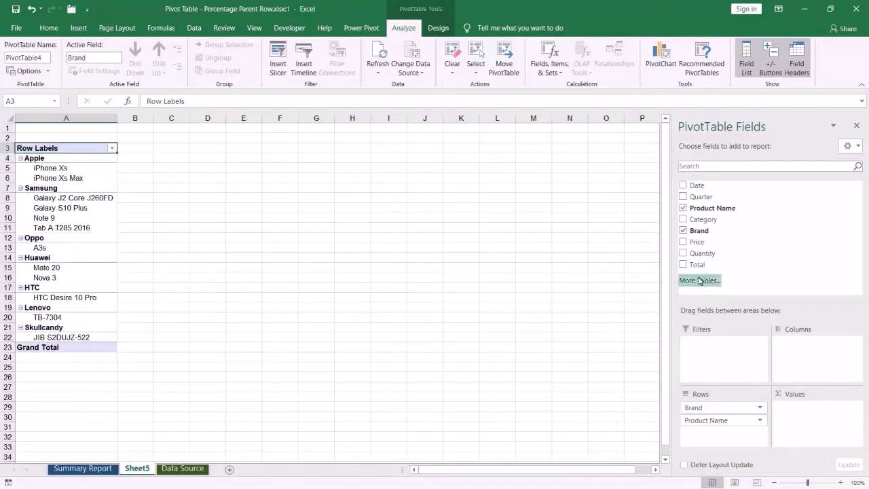
left_click_drag(703, 268, 815, 417)
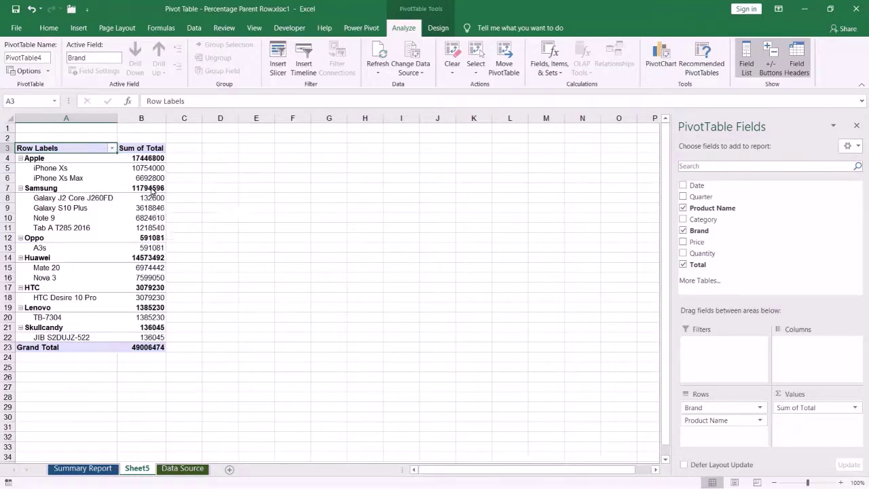
Show the PivotTable's Sum of Total values as % of Parent Row Total
left_click(150, 178)
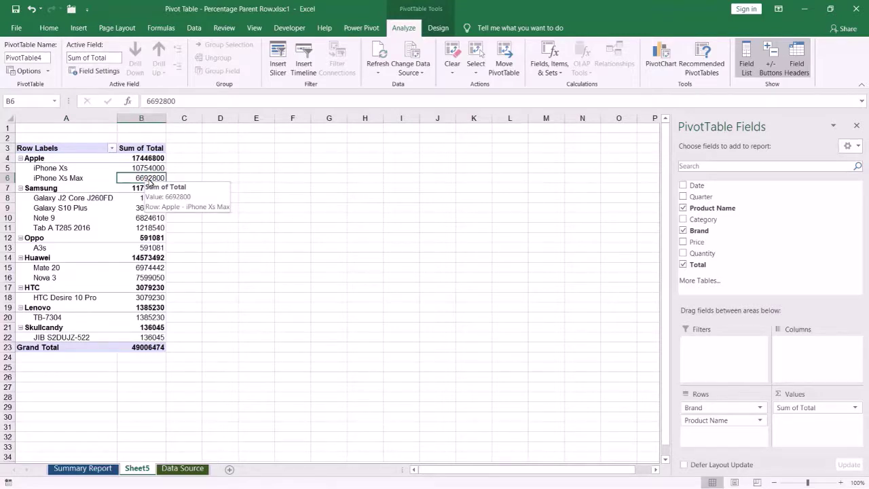
right_click(150, 183)
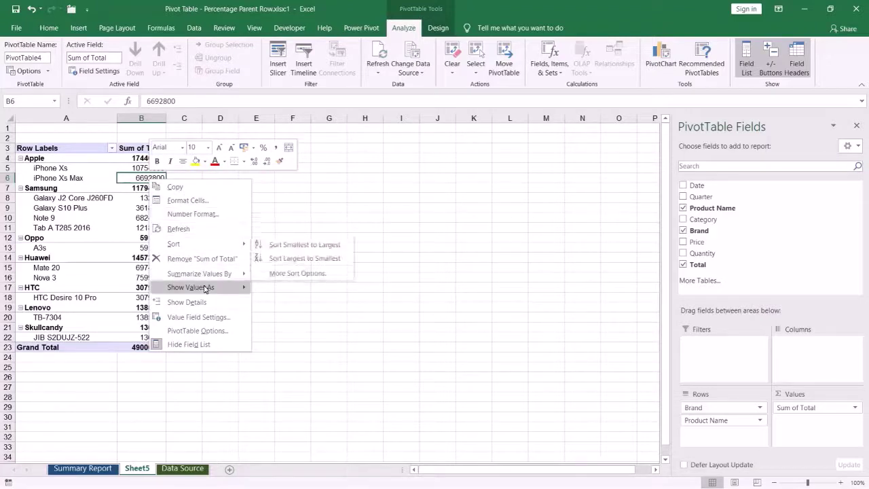
mouse_move(207, 291)
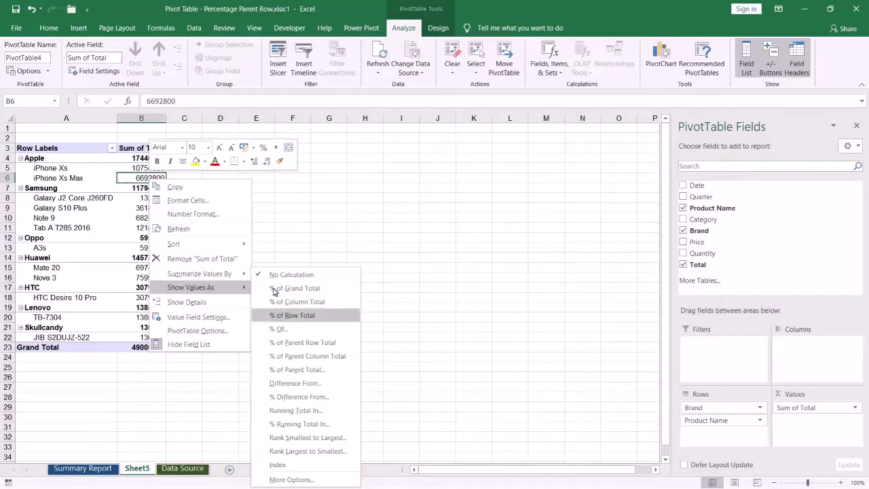
left_click(314, 351)
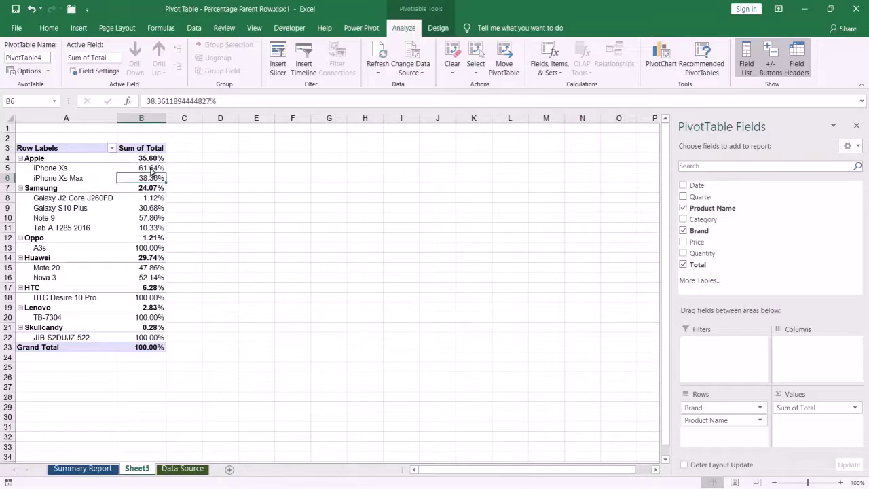
mouse_move(152, 173)
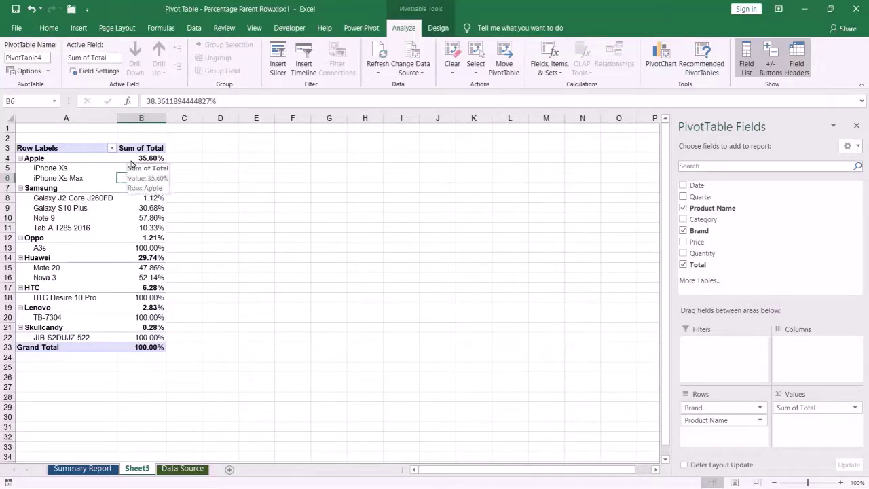
Rename the PivotTable's Sum of Total header in B3 to "% Sales Share" and fit column B to its contents
left_click(140, 151)
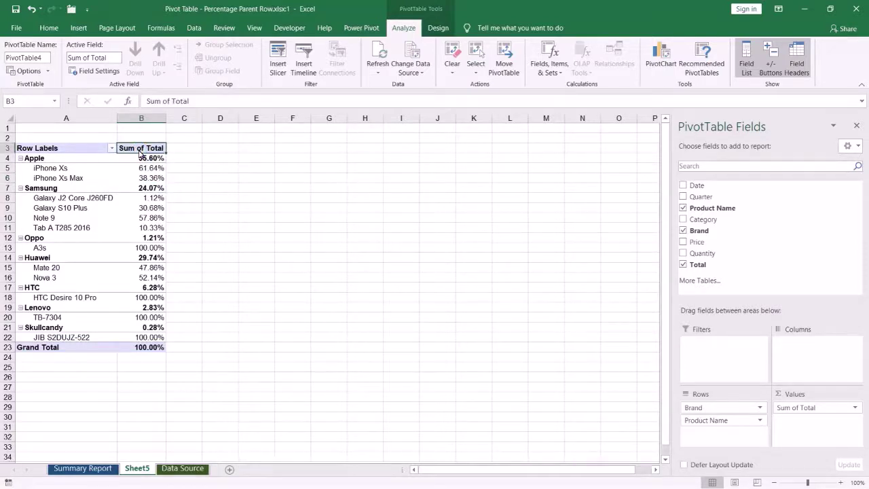
type("%")
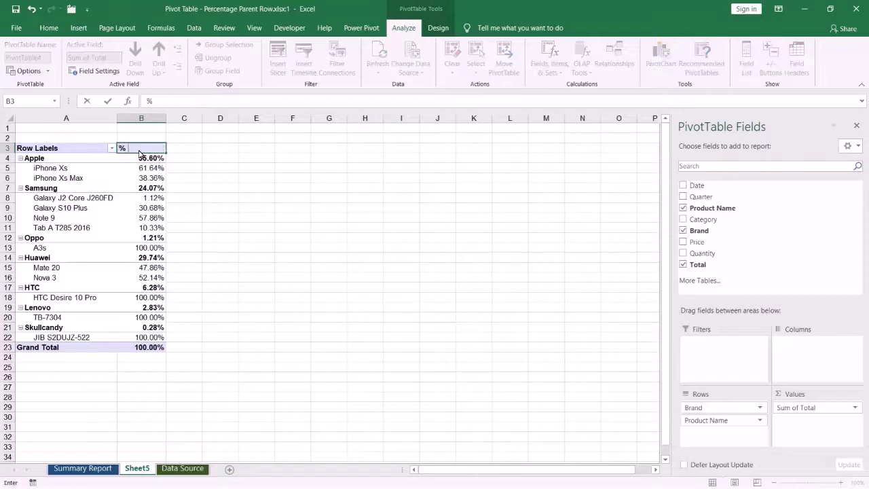
type(" Sales Share")
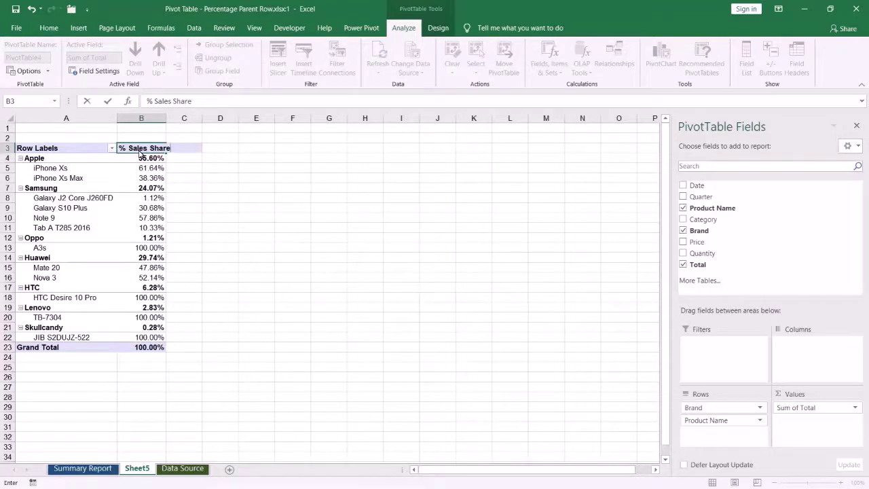
key("Return")
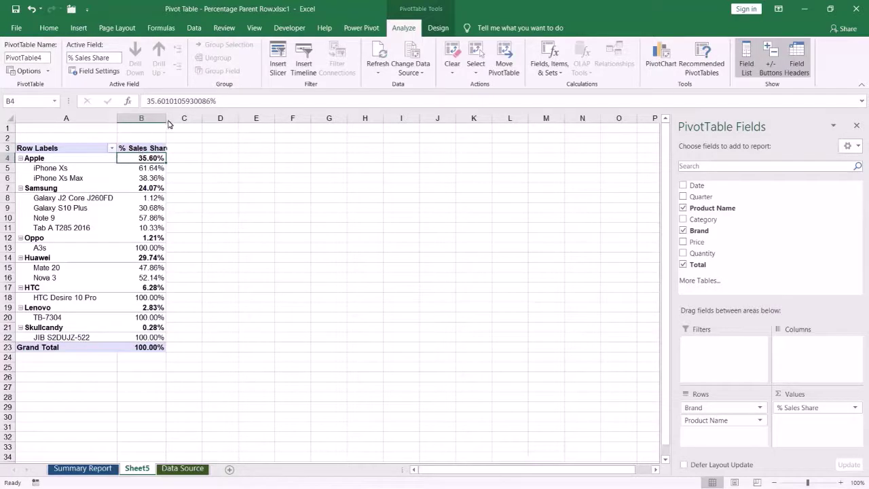
double_click(167, 118)
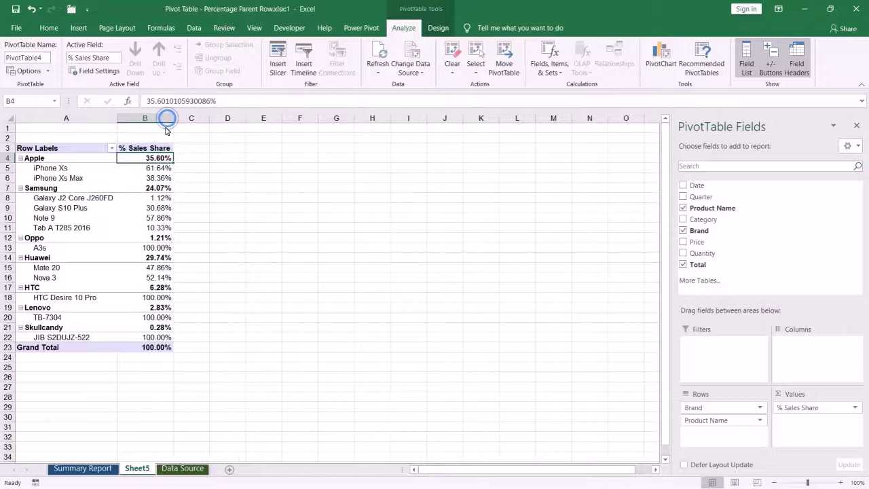
left_click(162, 171)
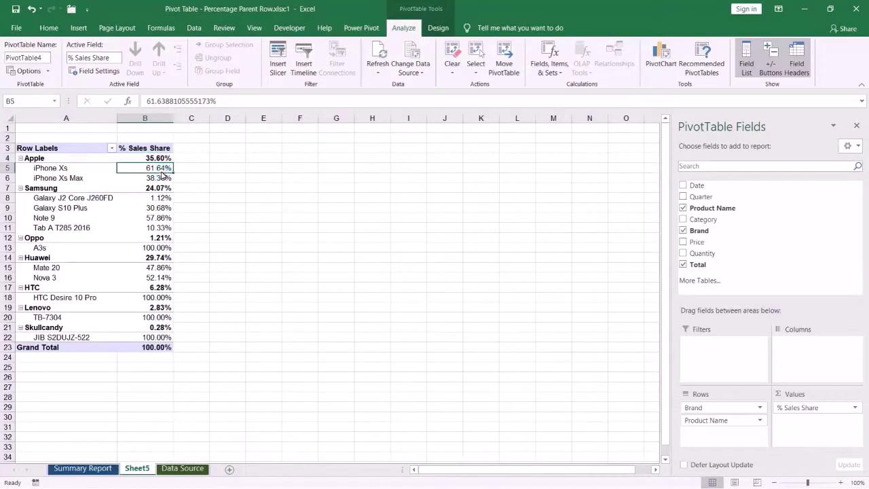